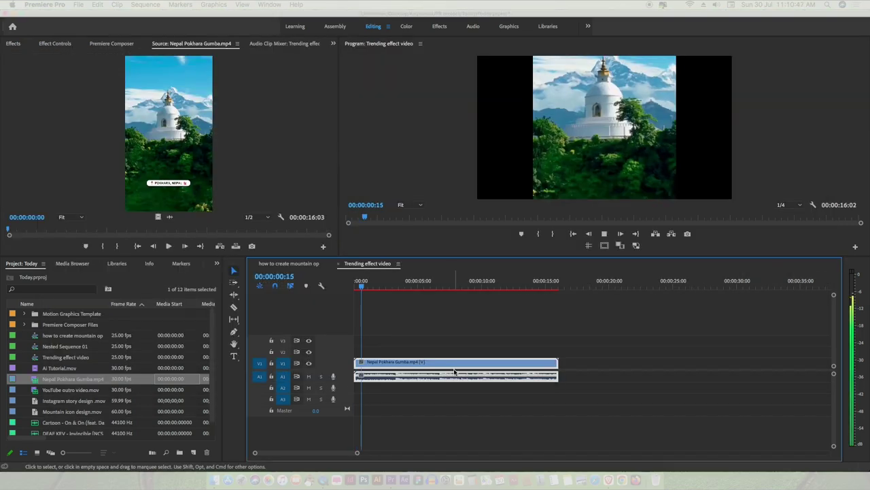
# Create a new Nepal Pokhara Gumba sequence from the clip's project item.
pyautogui.rightClick(468, 363)
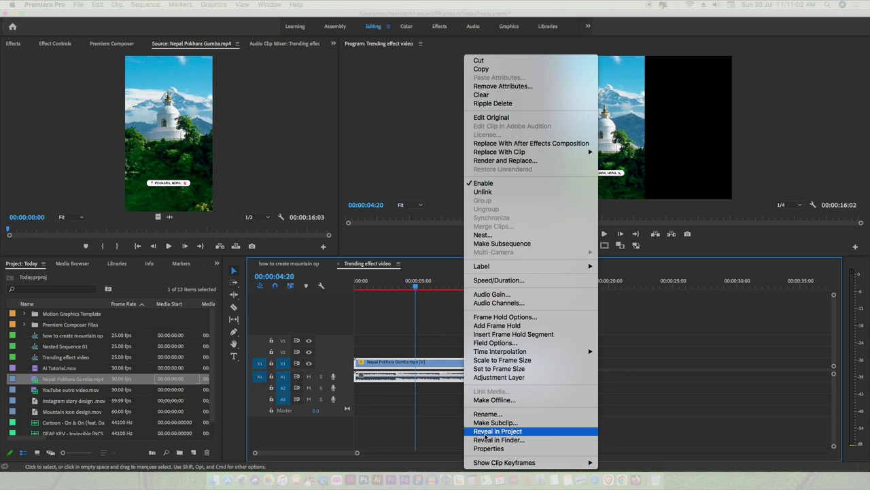
pyautogui.click(486, 431)
pyautogui.rightClick(124, 379)
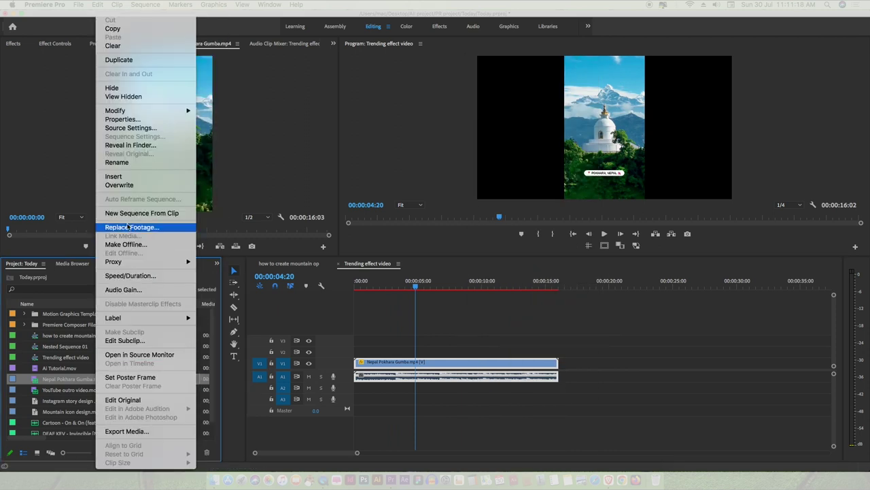
pyautogui.click(169, 212)
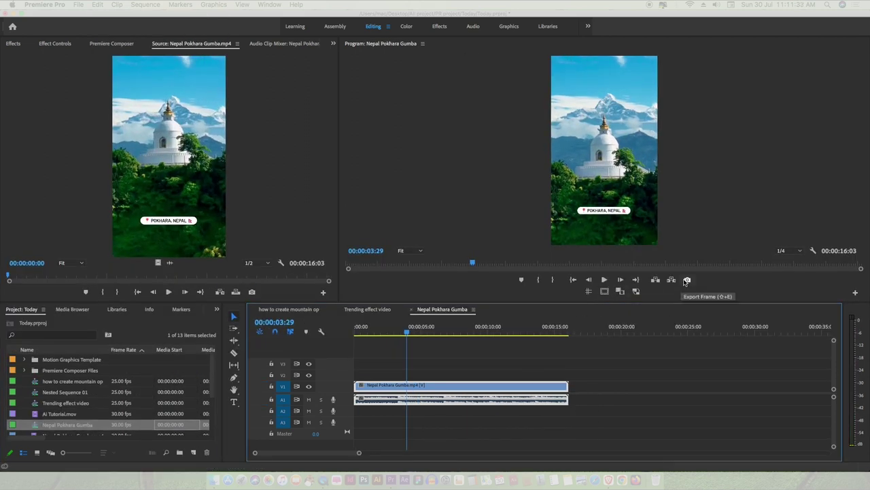
# Export still frames to the Desktop, including one at 00:00:06:27.
pyautogui.click(687, 233)
pyautogui.click(494, 261)
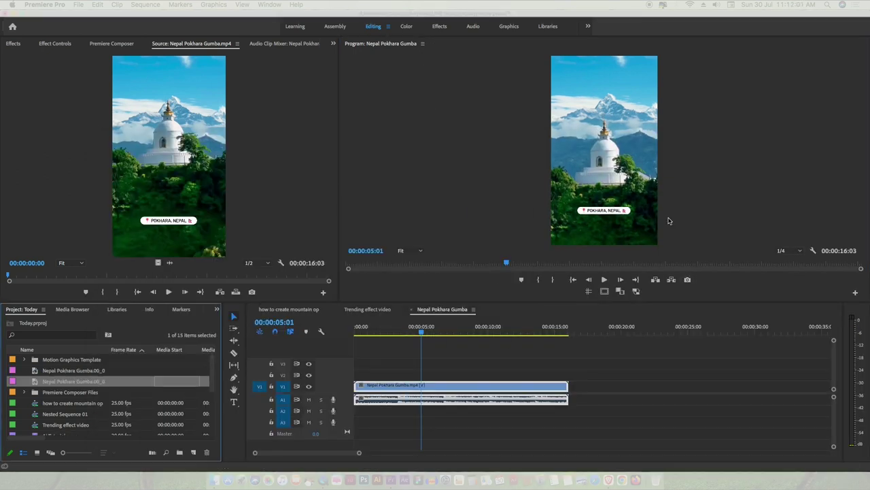
pyautogui.click(446, 332)
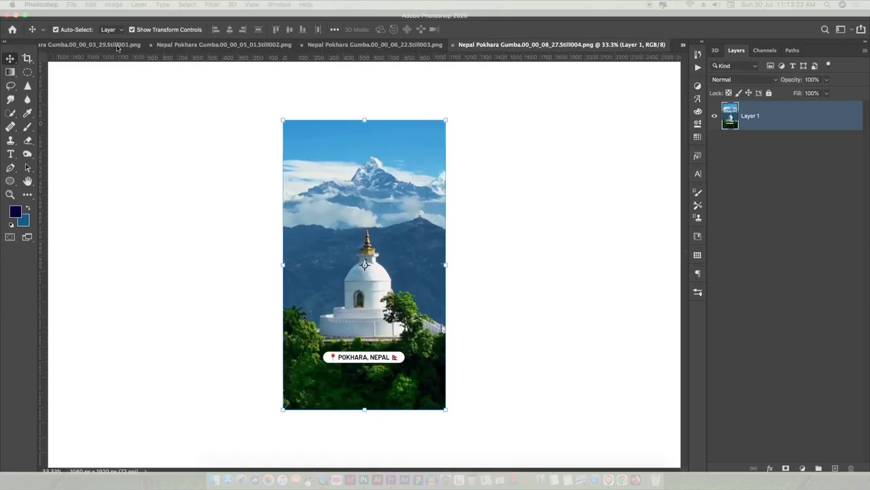
# In Still001, trace the stupa with the Lasso and copy it onto its own layer.
pyautogui.click(117, 46)
pyautogui.scroll(3, 359, 326)
pyautogui.press('l')
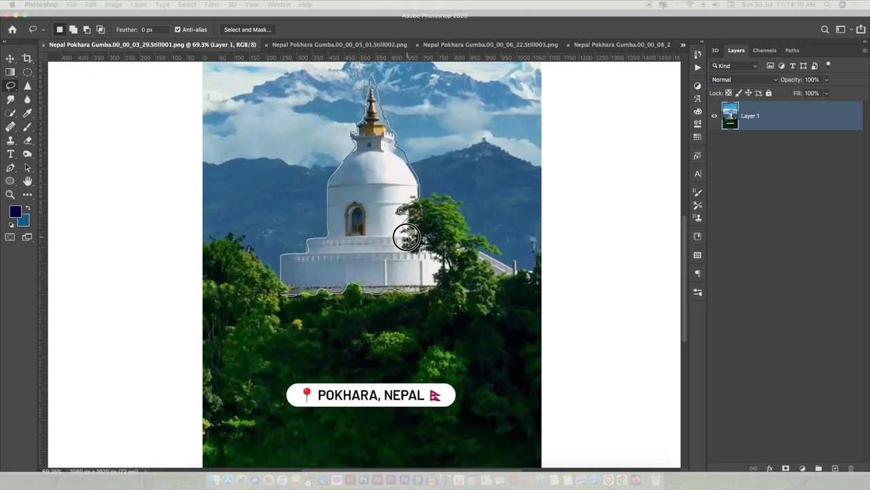
pyautogui.scroll(3, 312, 252)
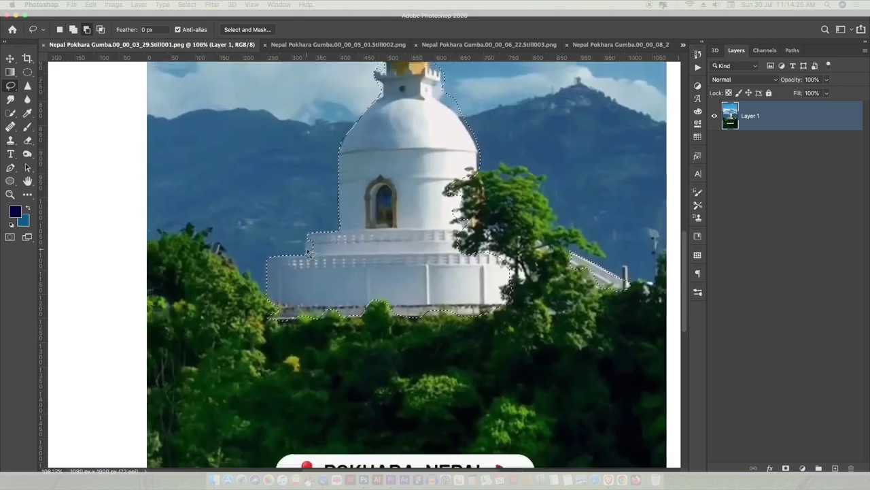
pyautogui.scroll(-5, 679, 255)
pyautogui.doubleClick(809, 115)
pyautogui.press('Escape')
# Content-aware fill the stupa area on Layer 1, show Layer 2, and save as a new file.
pyautogui.click(751, 145)
pyautogui.hotkey('shift', 'BackSpace')
pyautogui.press('Return')
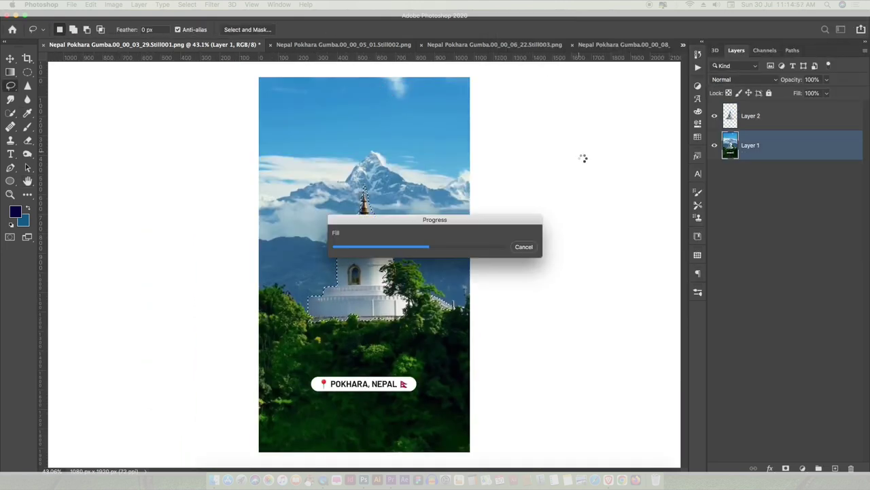
pyautogui.click(713, 117)
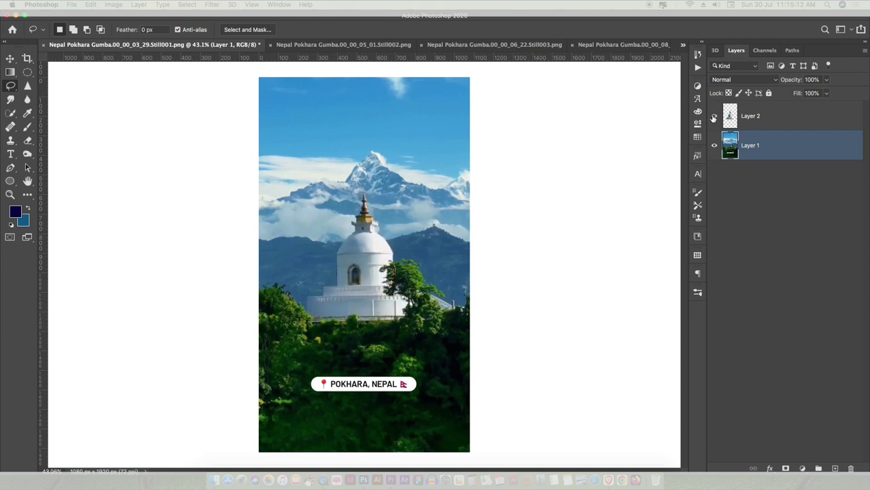
pyautogui.press('super+shift+s')
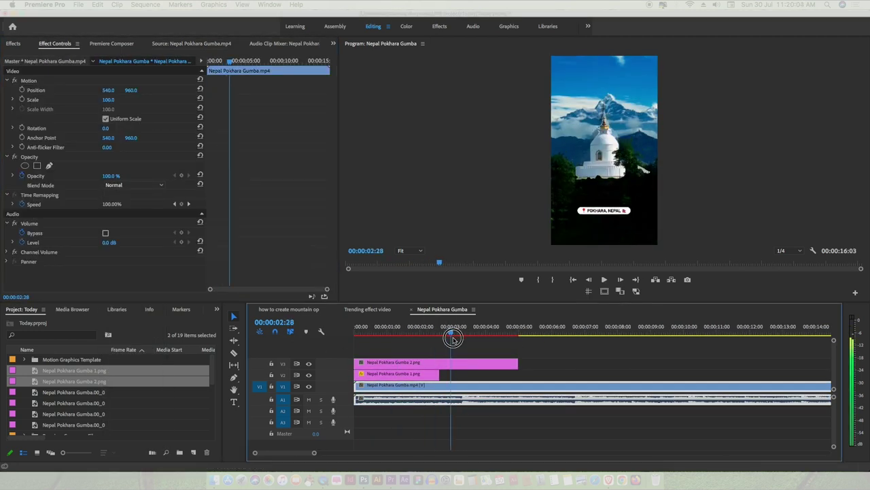
# Lengthen the stupa clip by three frames and ease out its starting Position keyframe.
pyautogui.moveTo(446, 373); pyautogui.dragTo(449, 373)
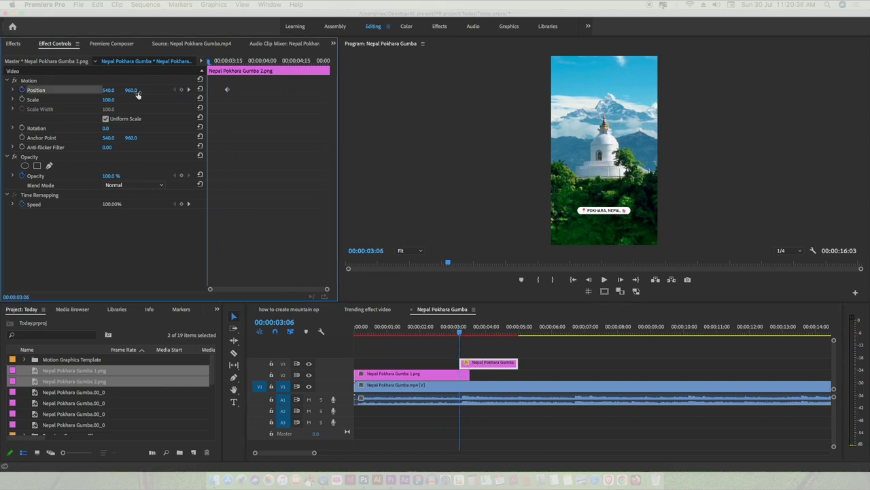
pyautogui.rightClick(230, 89)
pyautogui.press('Escape')
pyautogui.rightClick(285, 89)
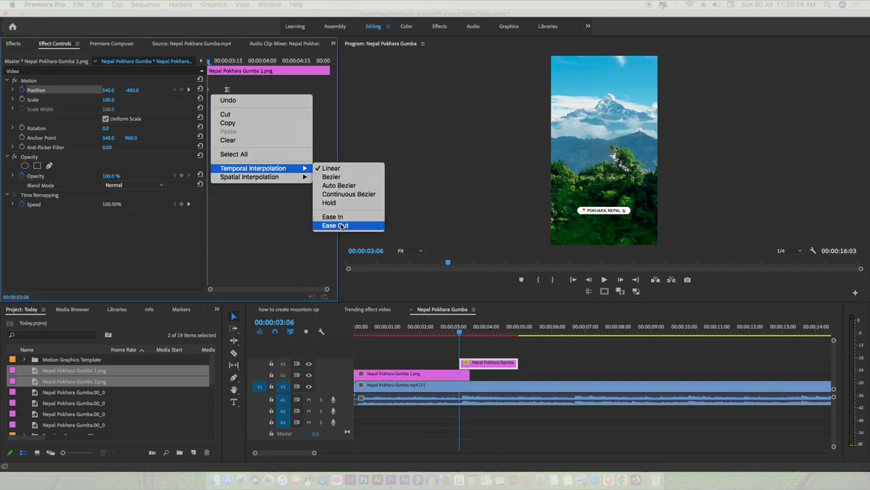
pyautogui.click(332, 225)
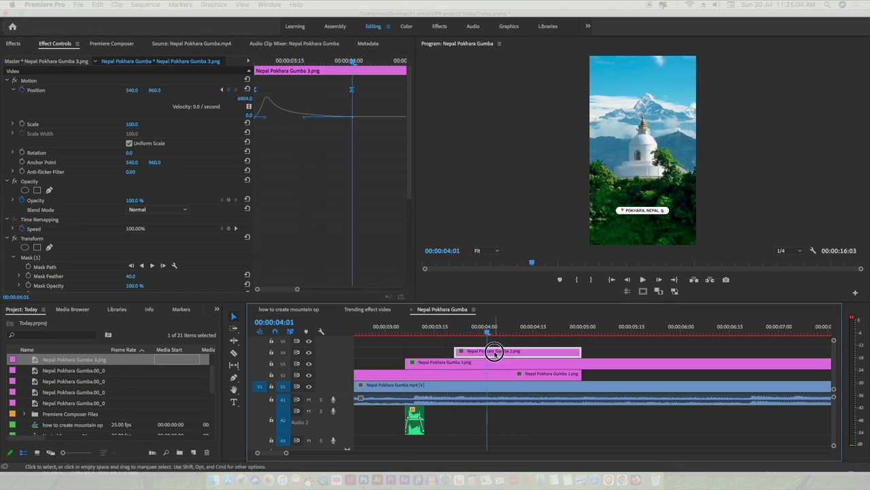
# Trim Nepal Pokhara Gumba 2.png's start later, paste the sound clip, and expand Position.
pyautogui.moveTo(455, 351); pyautogui.dragTo(489, 351)
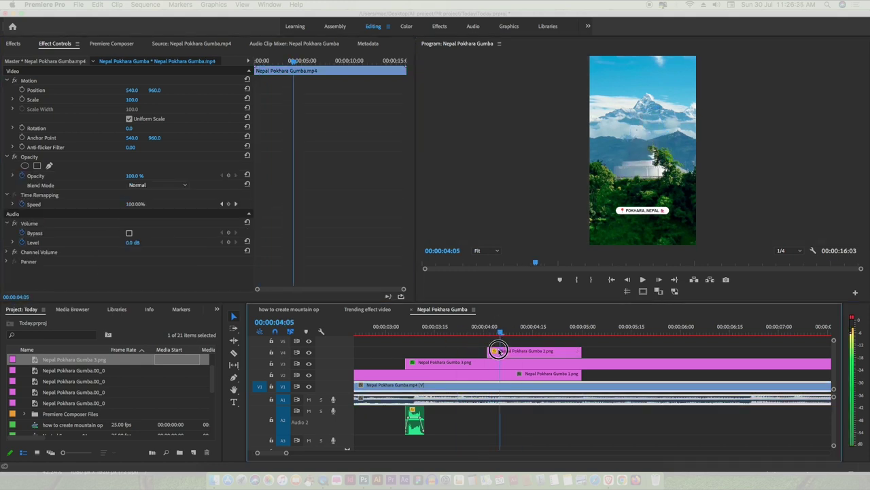
pyautogui.click(499, 351)
pyautogui.press('super+v')
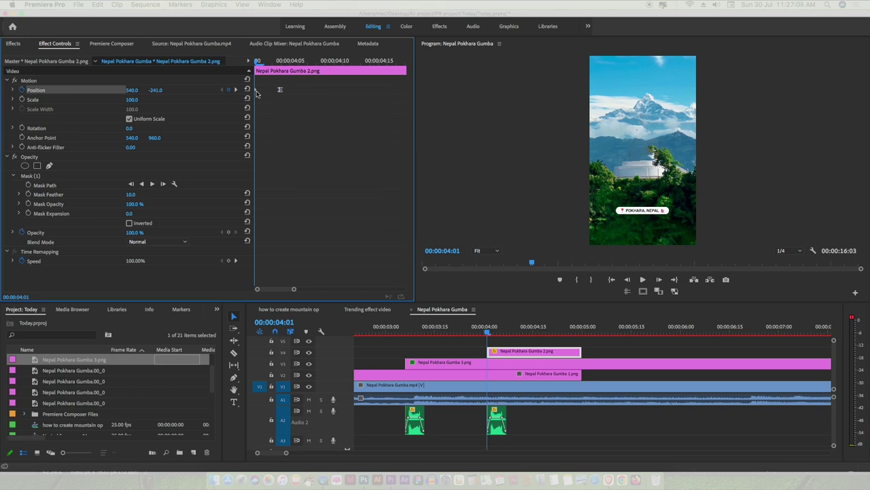
pyautogui.click(13, 90)
pyautogui.click(522, 327)
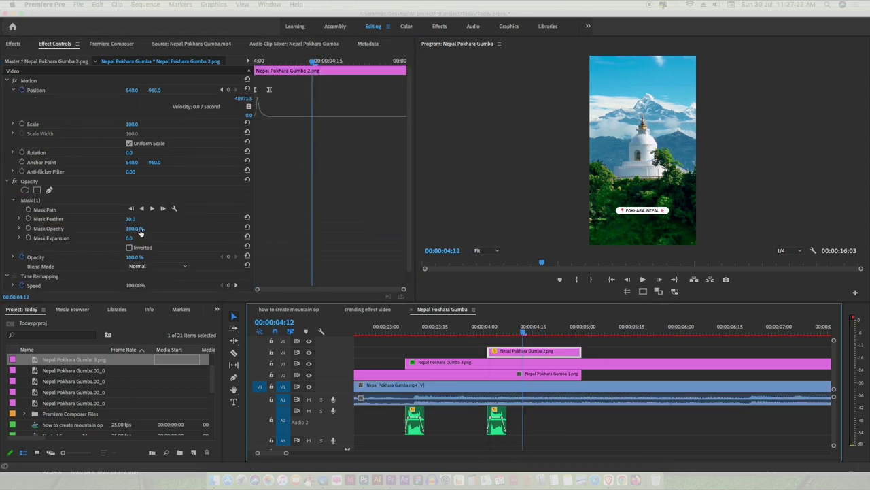
# Review the timing between 00:00:04:12 and 00:00:05:04 and select the stacked stupa clips.
pyautogui.rightClick(533, 350)
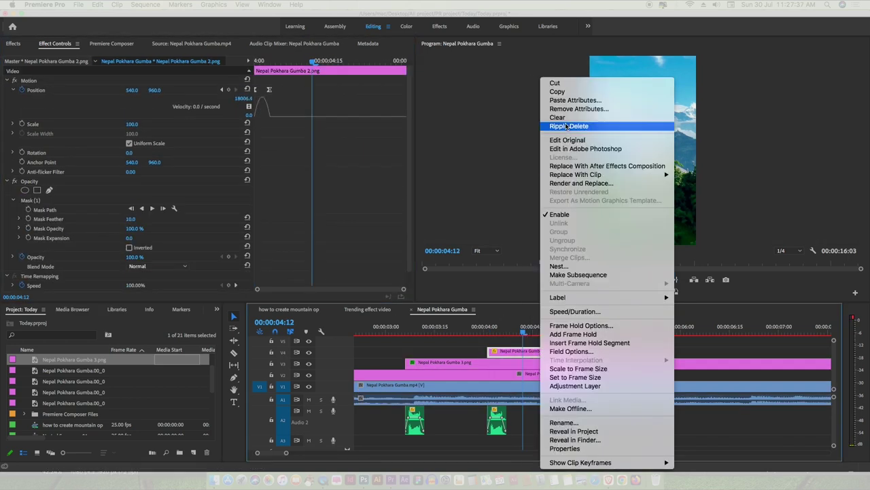
pyautogui.press('Escape')
pyautogui.click(535, 338)
pyautogui.hotkey('shift', '5')
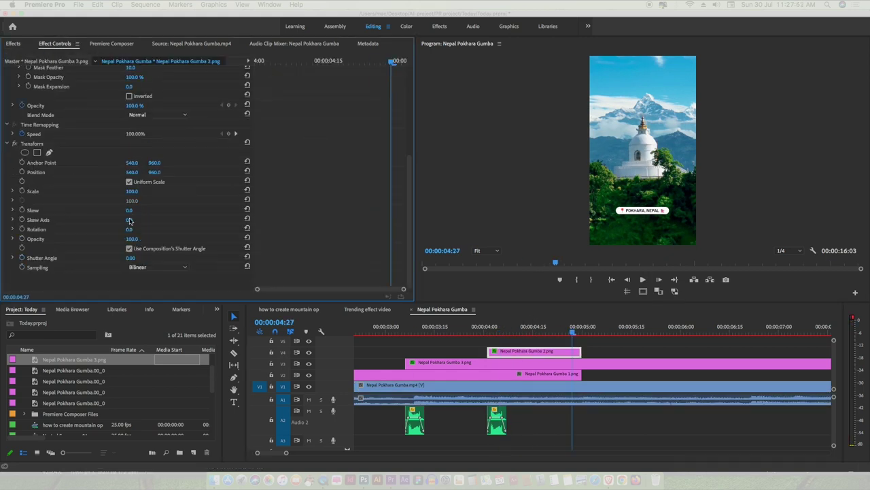
pyautogui.press('-')
pyautogui.click(575, 342)
pyautogui.press('\\')
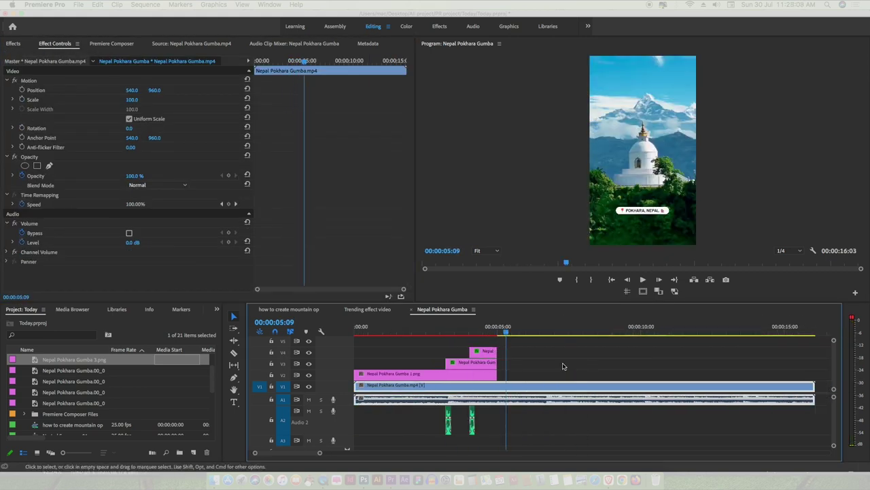
pyautogui.click(405, 331)
pyautogui.keyDown('shift'); pyautogui.click(361, 374); pyautogui.keyUp('shift')
pyautogui.press('=')
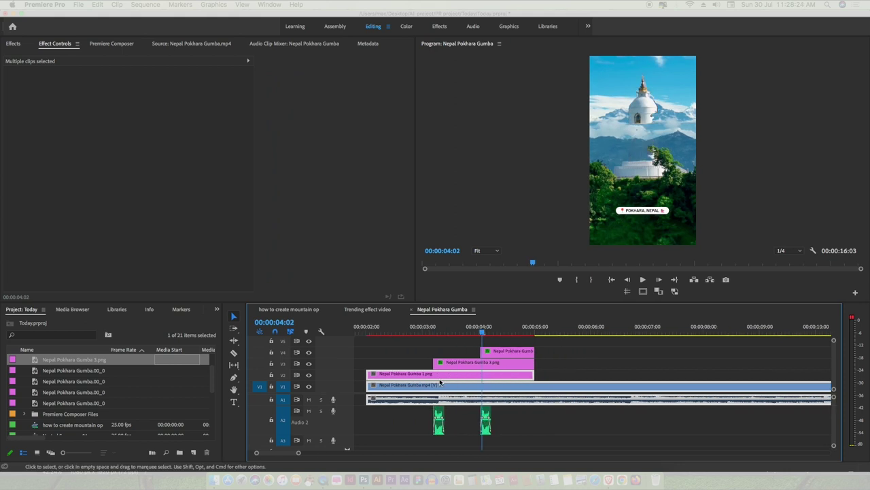
# Place DustWave_0248_2K.mp4 from the dust wave folder on the top track above the pieces.
pyautogui.click(215, 479)
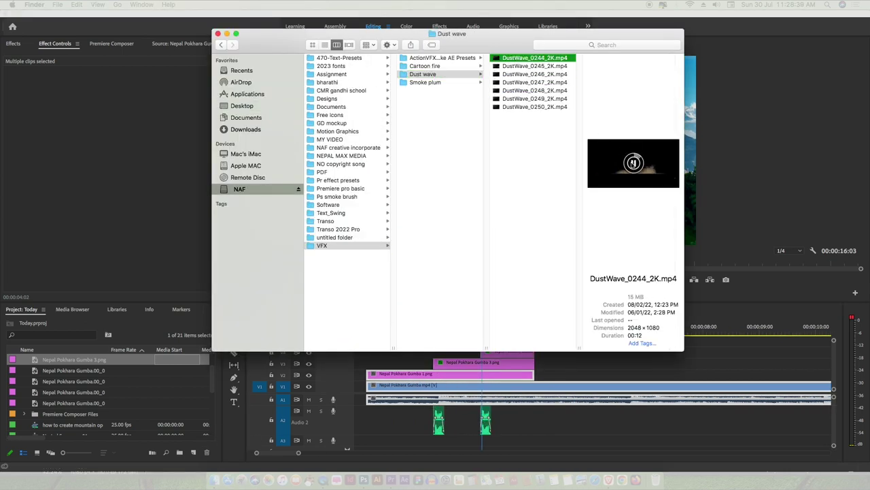
pyautogui.click(544, 99)
pyautogui.moveTo(143, 390)
pyautogui.mouseDown()
pyautogui.moveTo(109, 424)
pyautogui.moveTo(499, 340)
pyautogui.moveTo(451, 340)
pyautogui.mouseUp()
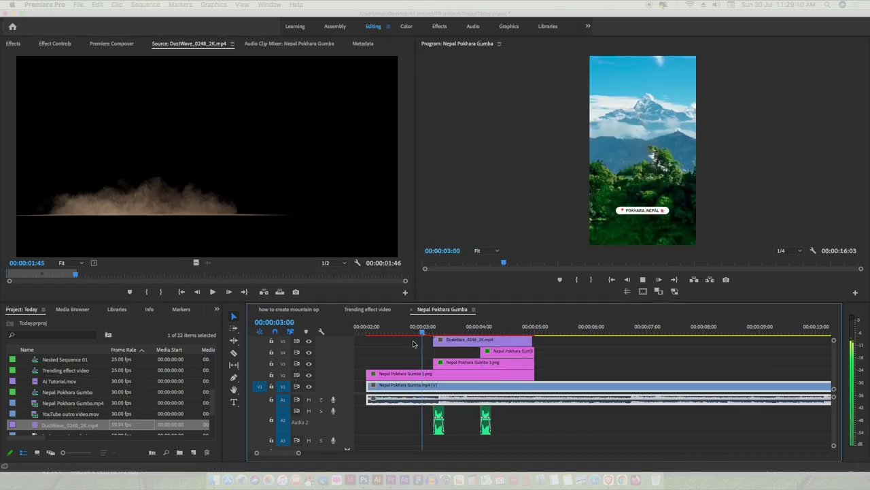
pyautogui.hotkey('shift', '7')
# Apply Luma Key to the DustWave clip on V5, keep Normal blend mode, and preview it.
pyautogui.write('luma')
pyautogui.scroll(5, 598, 417)
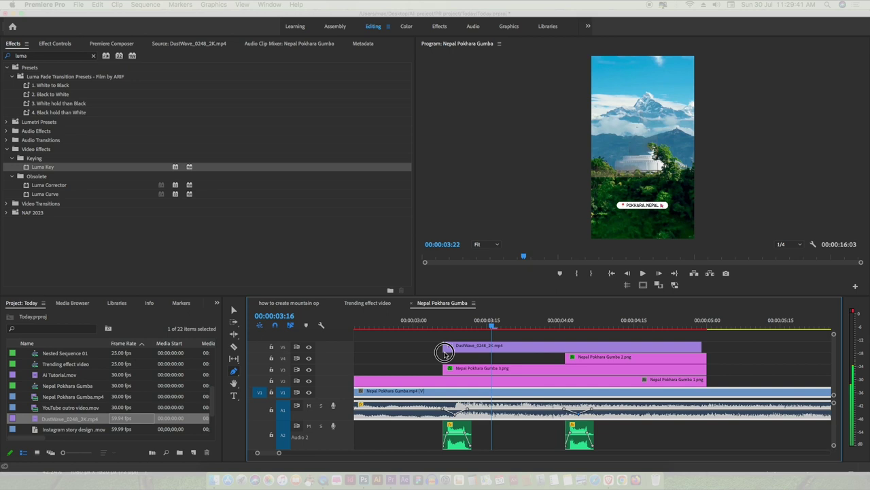
pyautogui.moveTo(445, 353); pyautogui.dragTo(446, 348)
pyautogui.click(556, 325)
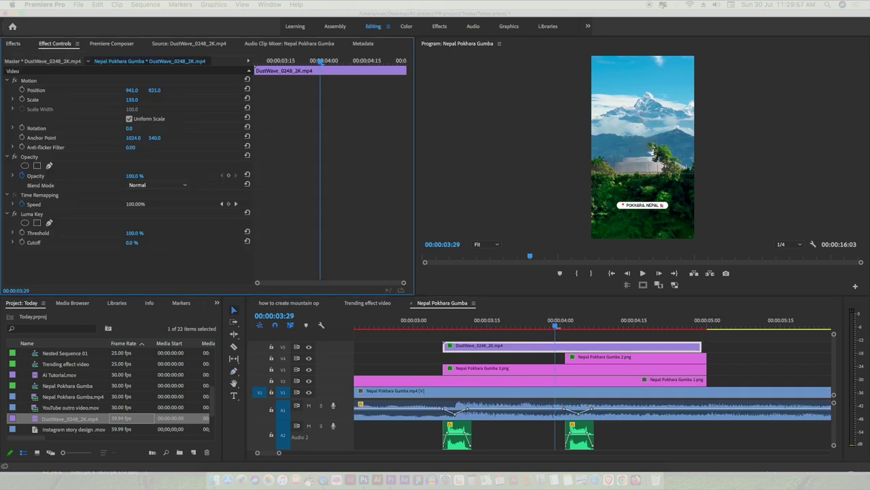
pyautogui.click(156, 185)
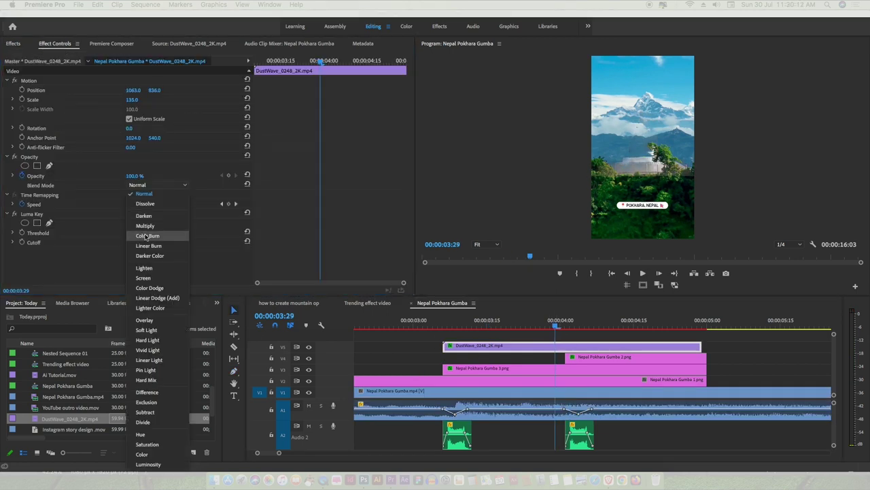
pyautogui.click(427, 359)
pyautogui.press('space')
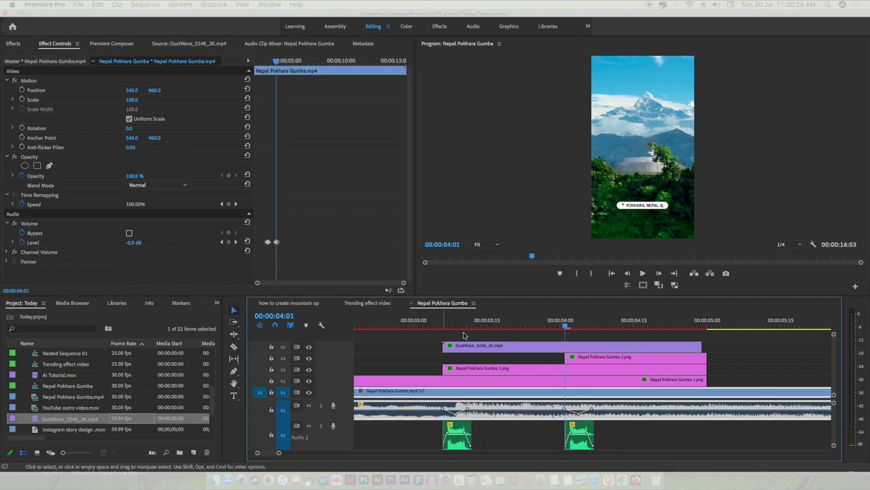
# Trim the dust-wave clip into a short burst via the source viewer.
pyautogui.doubleClick(539, 351)
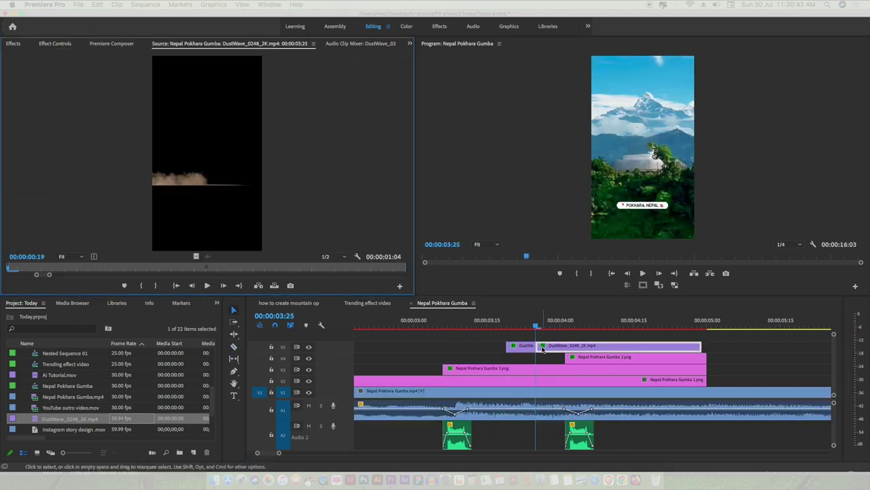
pyautogui.moveTo(538, 352); pyautogui.dragTo(592, 347)
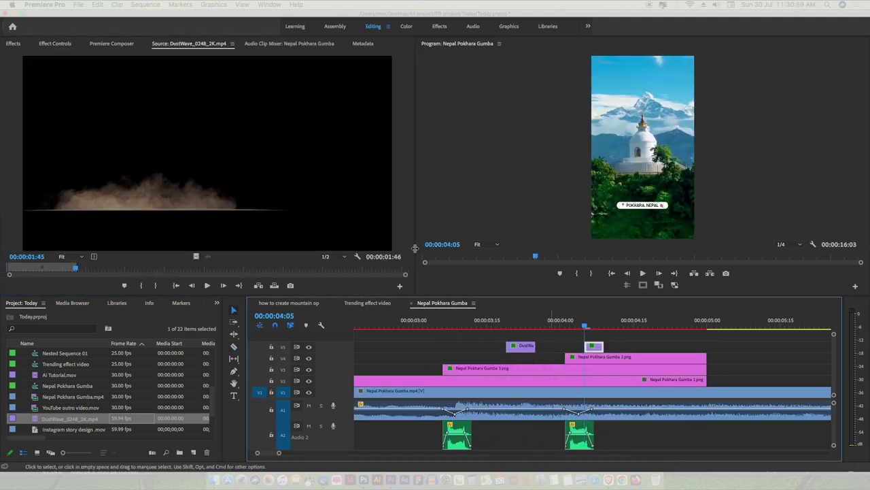
pyautogui.hotkey('shift', '5')
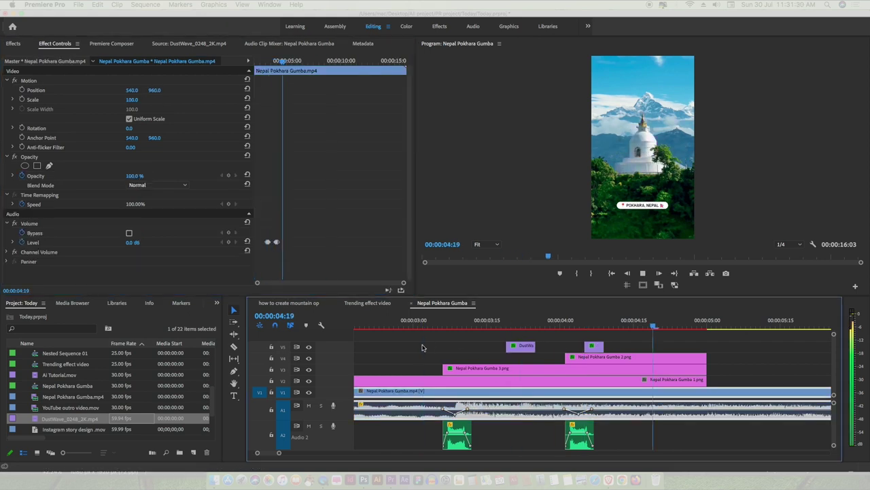
# Play the stupa fly-in animation from the start and render effect previews.
pyautogui.press('-')
pyautogui.click(483, 353)
pyautogui.click(483, 368)
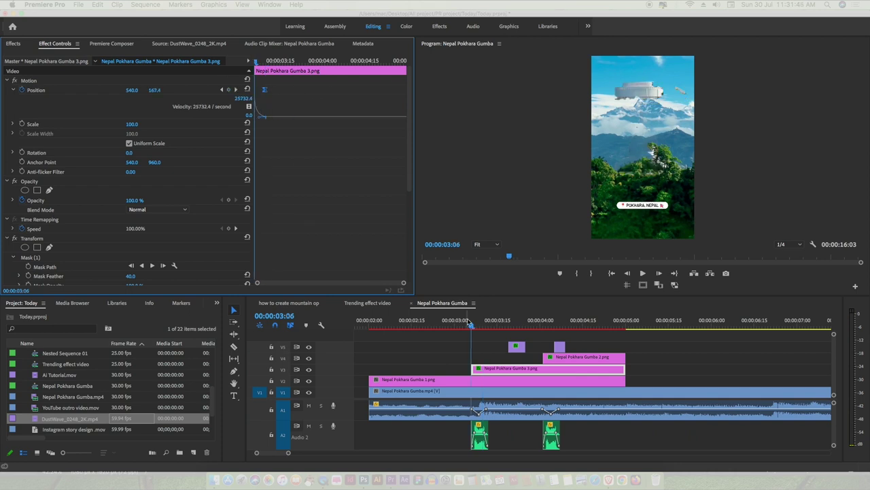
pyautogui.click(469, 359)
pyautogui.press('space')
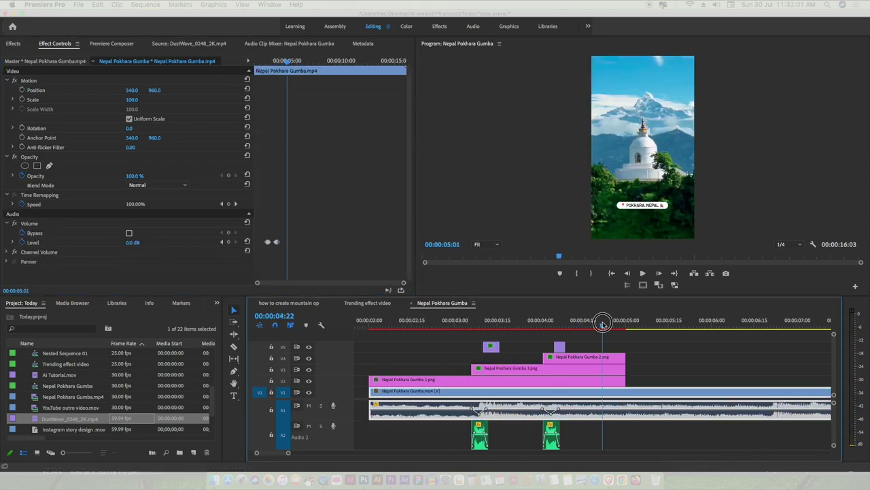
pyautogui.press('\\')
pyautogui.press('Home')
pyautogui.press('space')
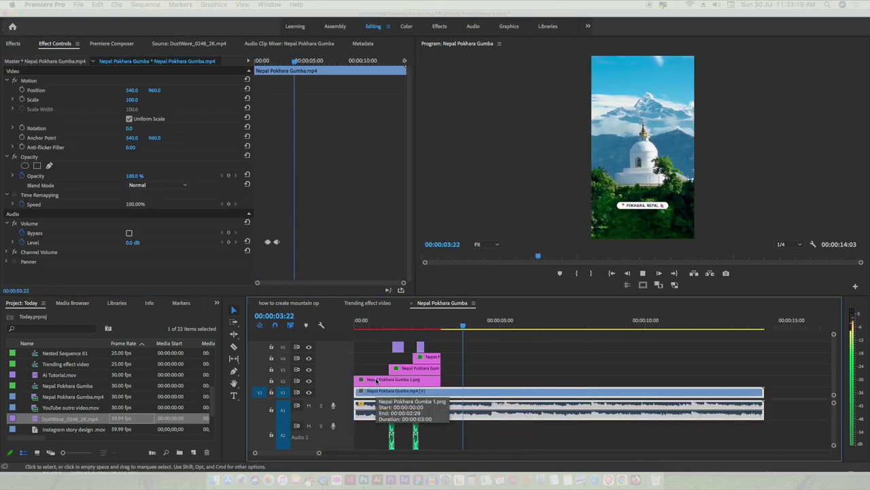
pyautogui.press('Return')
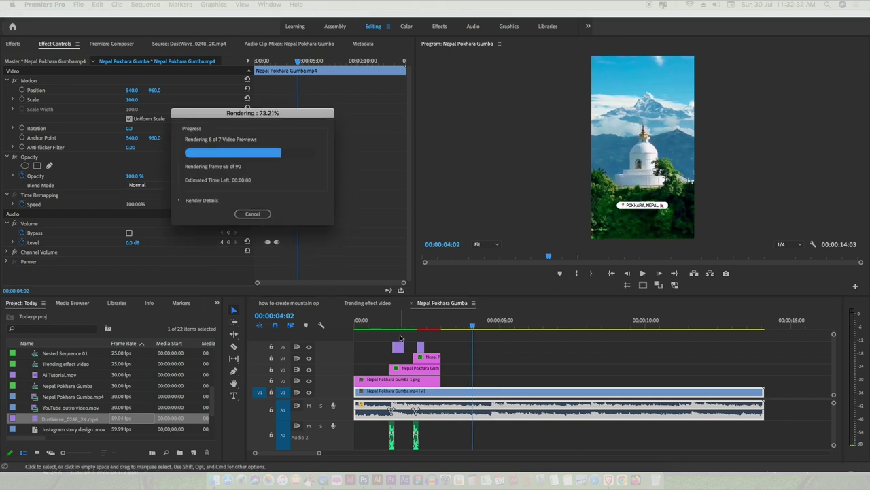
# Select Nepal Pokhara Gumba 2.png and replay the animation, scrubbing back to about 00:00:01:28.
pyautogui.press('=')
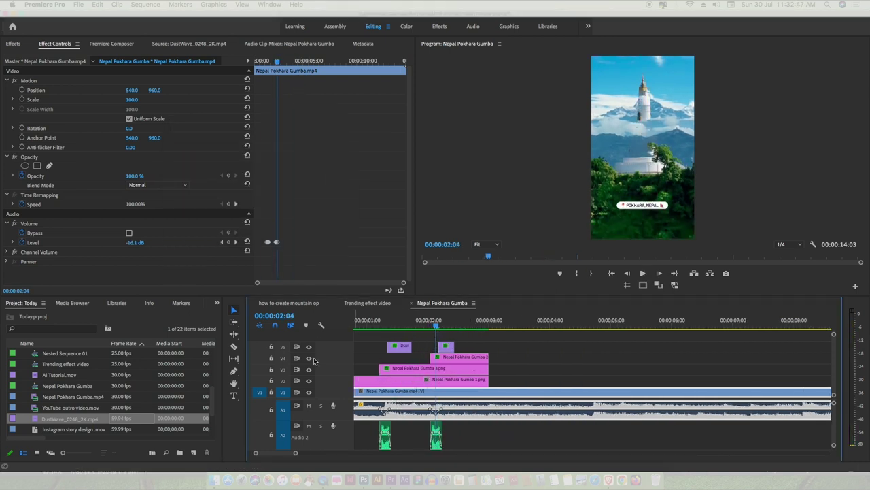
pyautogui.press('=')
pyautogui.click(520, 356)
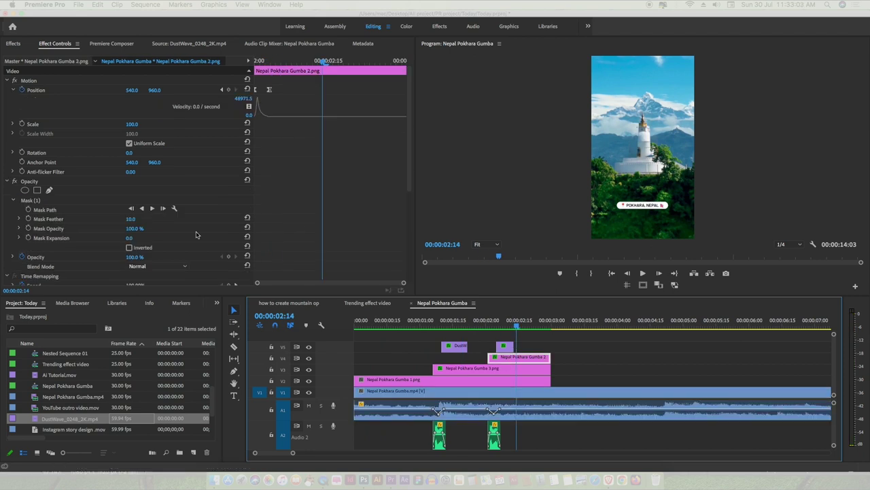
pyautogui.press('Home')
pyautogui.press('space')
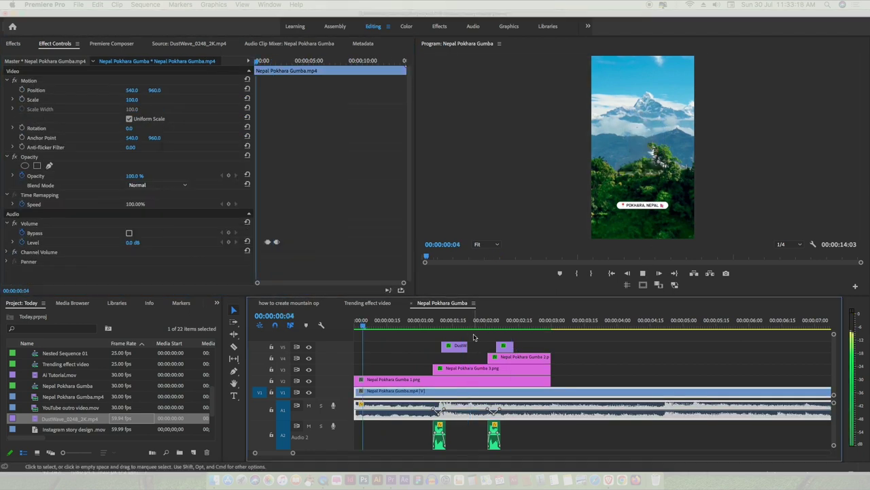
pyautogui.moveTo(543, 326); pyautogui.dragTo(479, 333)
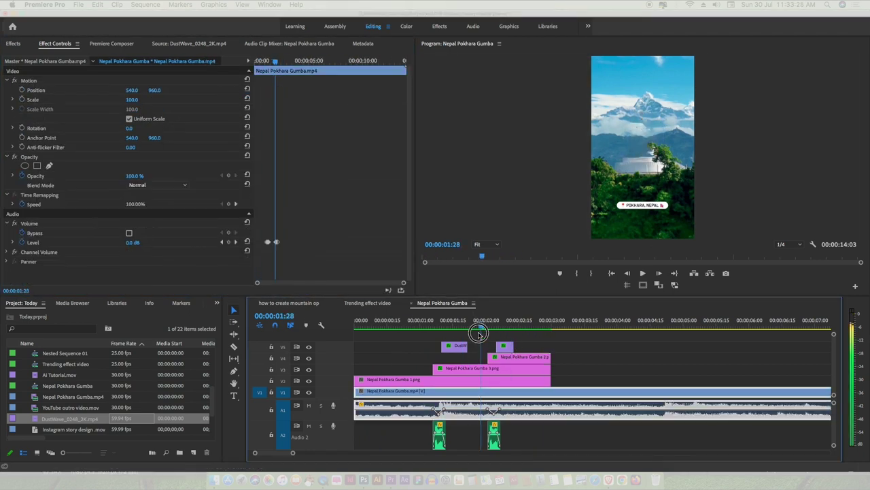
pyautogui.click(506, 360)
pyautogui.press('Home')
pyautogui.press('space')
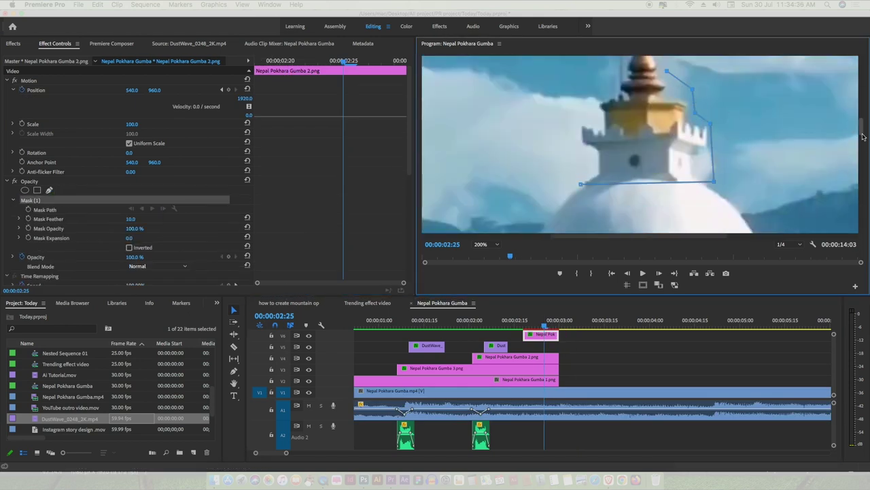
# Hide track V5 and select the second stupa piece at 00:00:02:18.
pyautogui.scroll(-5, 862, 136)
pyautogui.scroll(5, 862, 136)
pyautogui.scroll(-5, 861, 140)
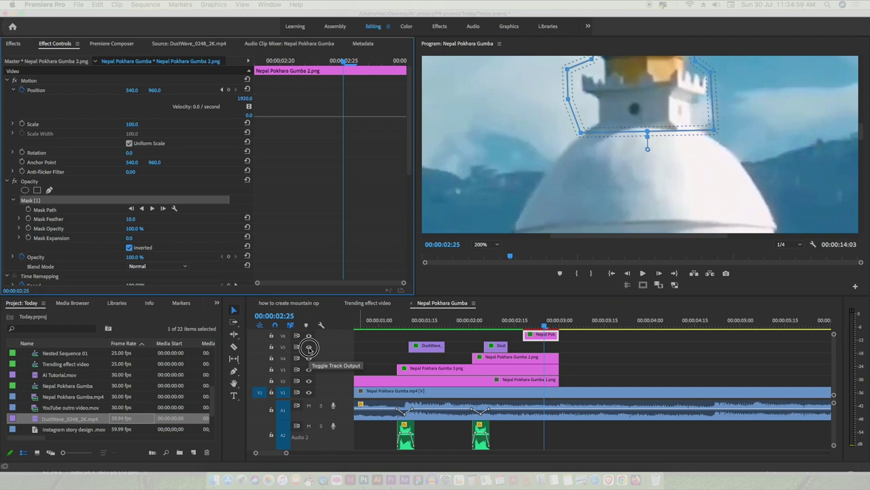
pyautogui.click(309, 347)
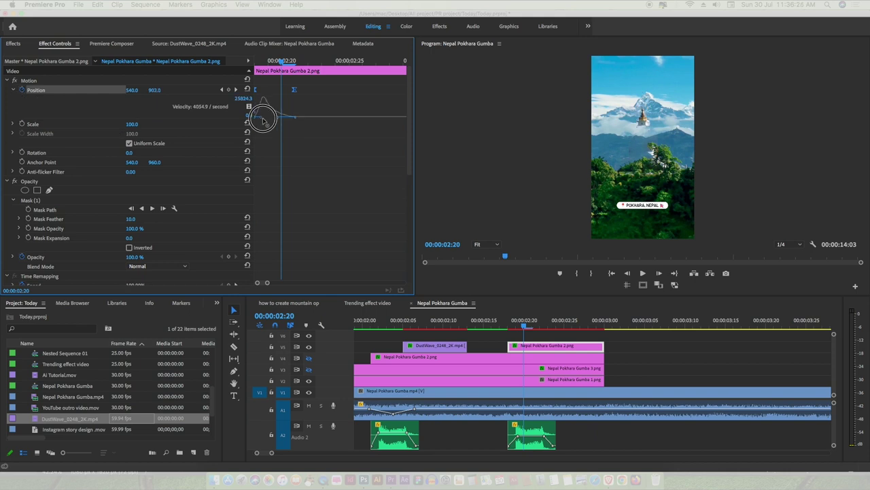
pyautogui.click(506, 336)
pyautogui.press('-')
pyautogui.click(503, 357)
pyautogui.press('=')
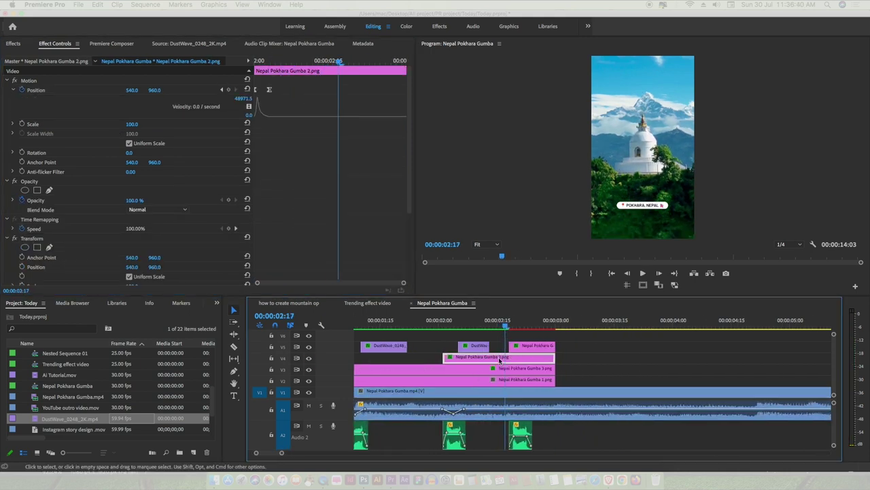
# Invert the second stupa piece's mask, then render and play the masked result.
pyautogui.click(656, 112)
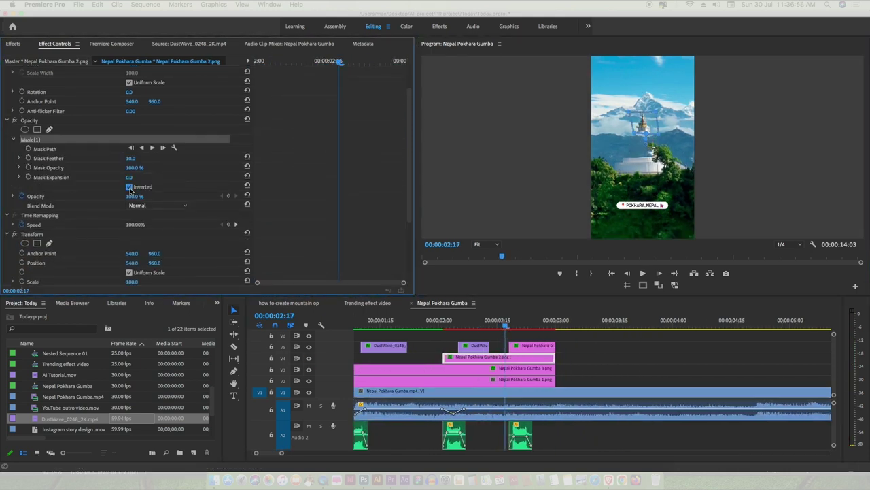
pyautogui.click(466, 328)
pyautogui.click(521, 361)
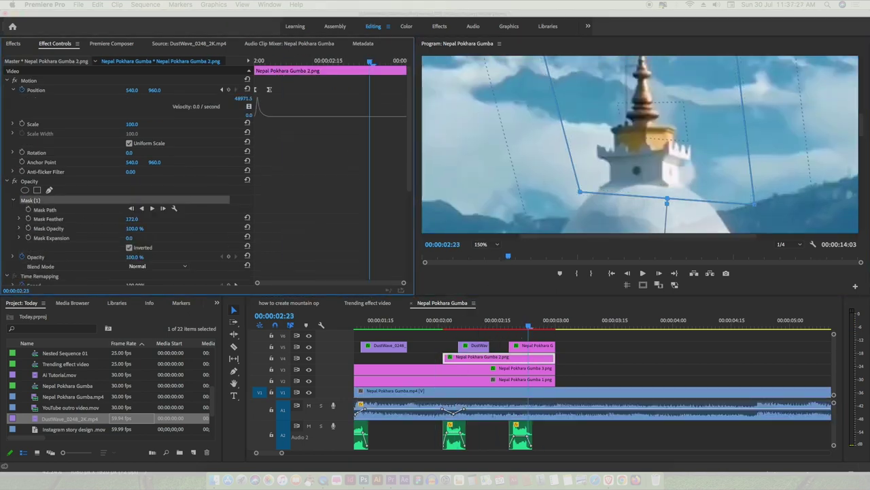
pyautogui.press('-')
pyautogui.press('Return')
pyautogui.press('space')
pyautogui.press('`')
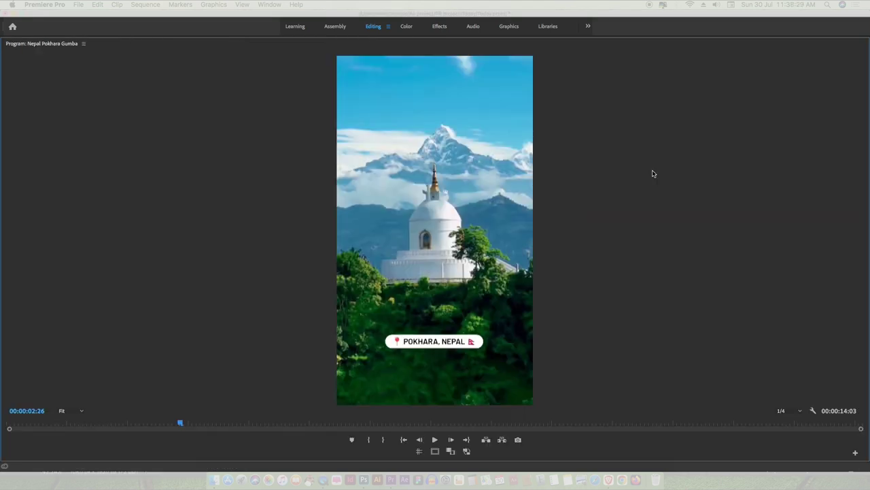